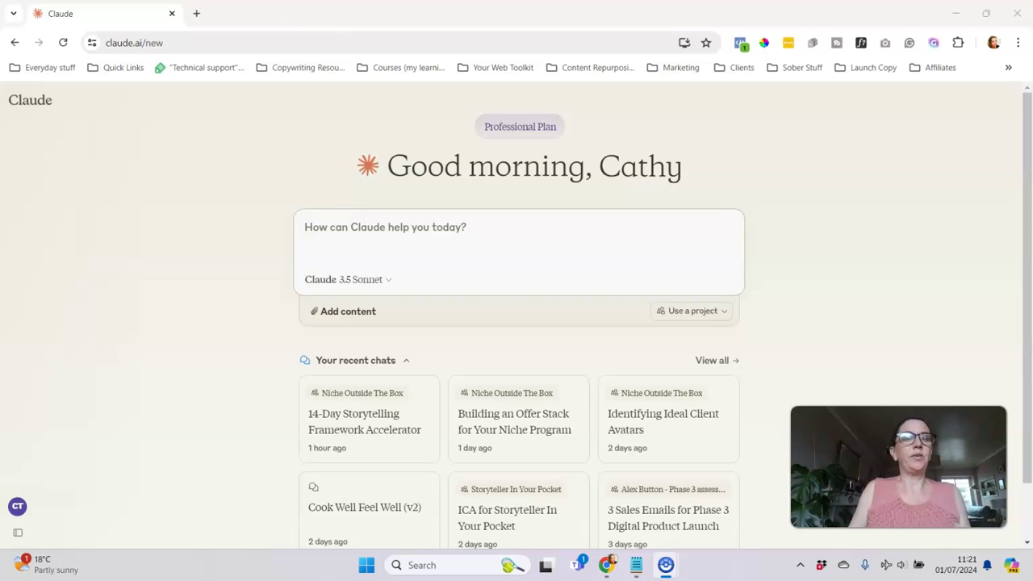
# Step: Reveal the Claude sidebar listing projects, starred items and recent chats like '14-Day Storytelling Framework Accelerator'
pyautogui.moveTo(30, 116)
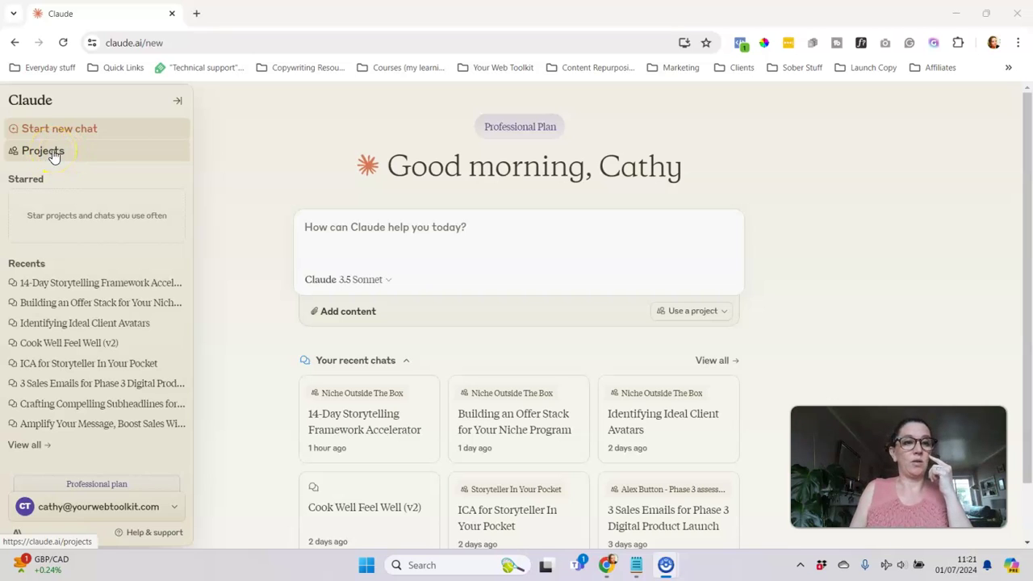
# Step: Open the 'Niche Outside The Box' project from the Projects list and highlight its title
pyautogui.click(54, 157)
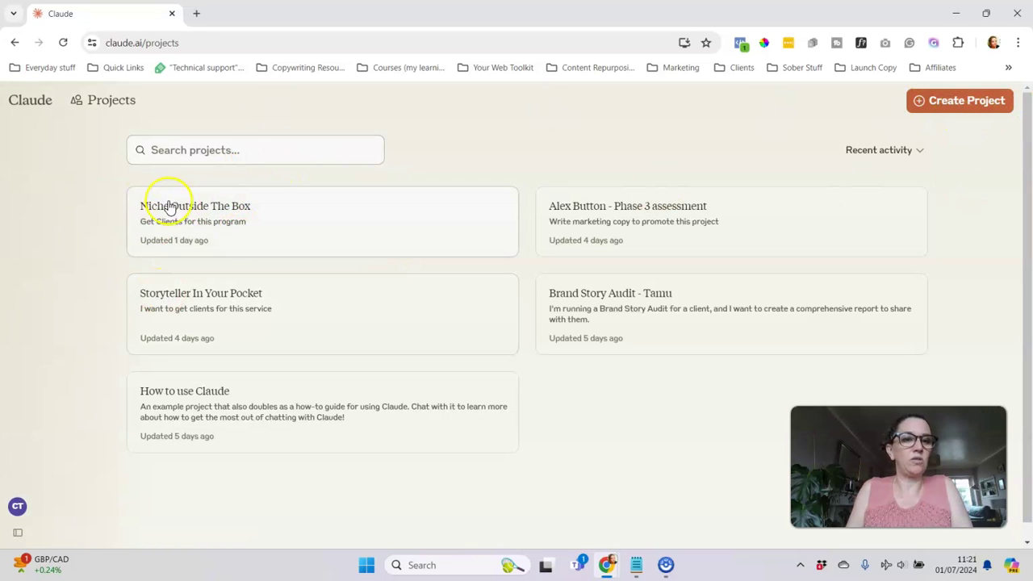
pyautogui.click(199, 207)
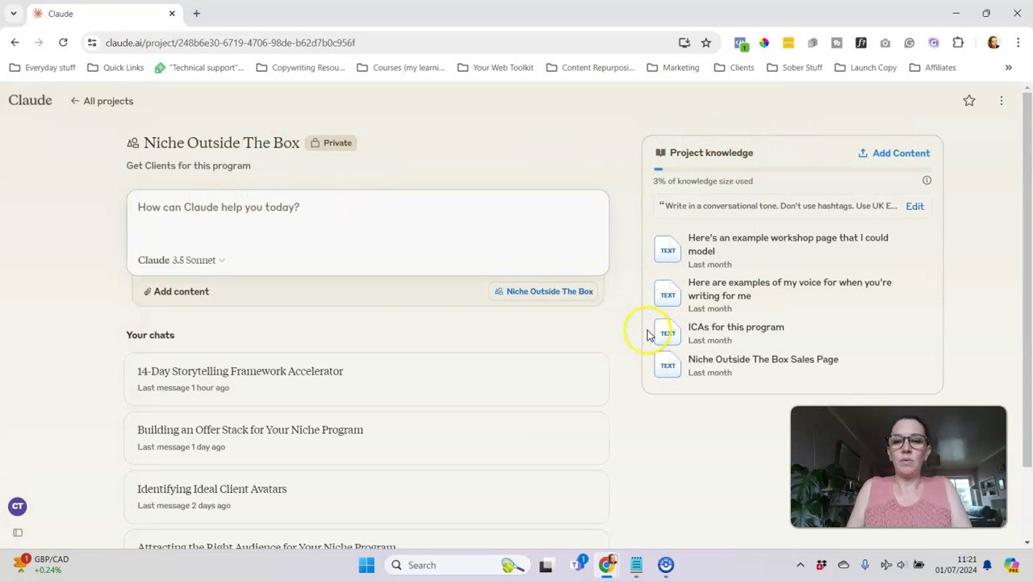
pyautogui.moveTo(721, 145)
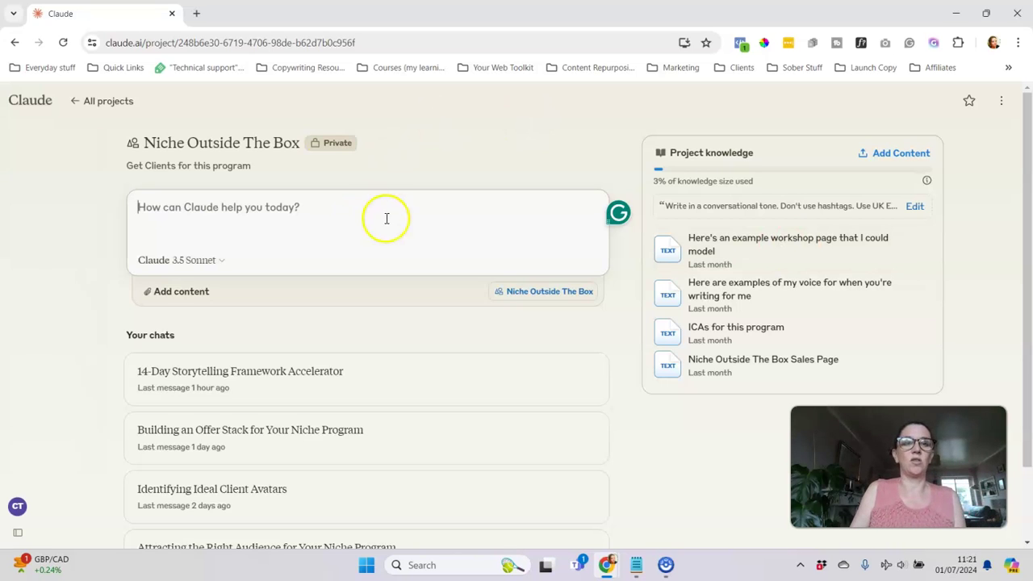
pyautogui.moveTo(136, 143); pyautogui.dragTo(322, 143)
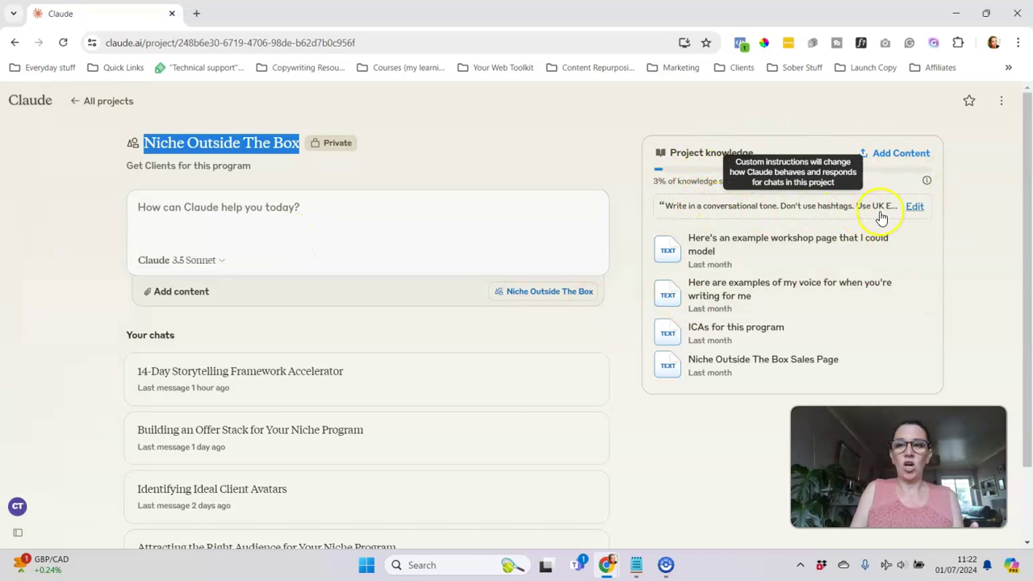
pyautogui.click(914, 207)
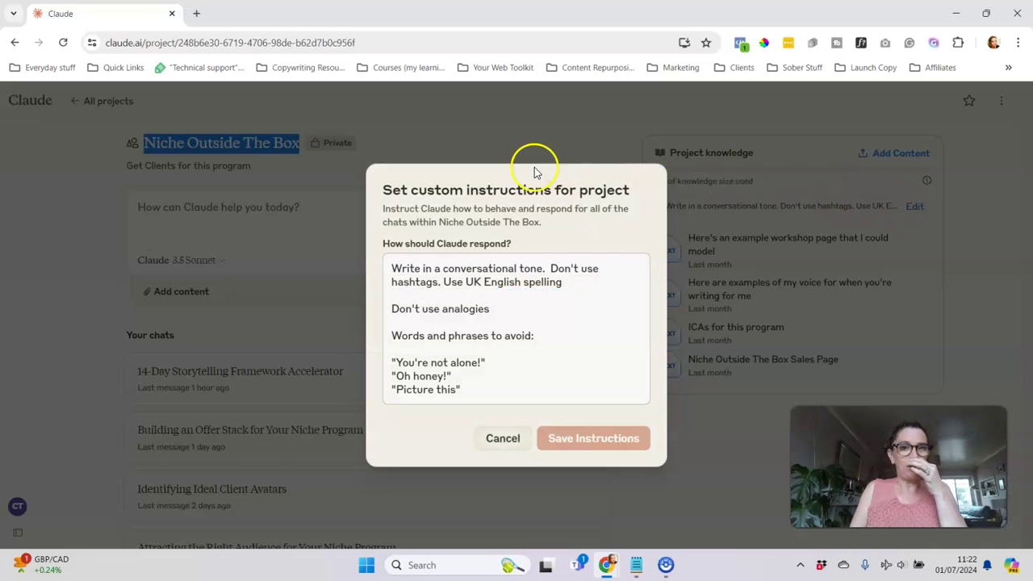
pyautogui.moveTo(396, 188); pyautogui.dragTo(595, 193)
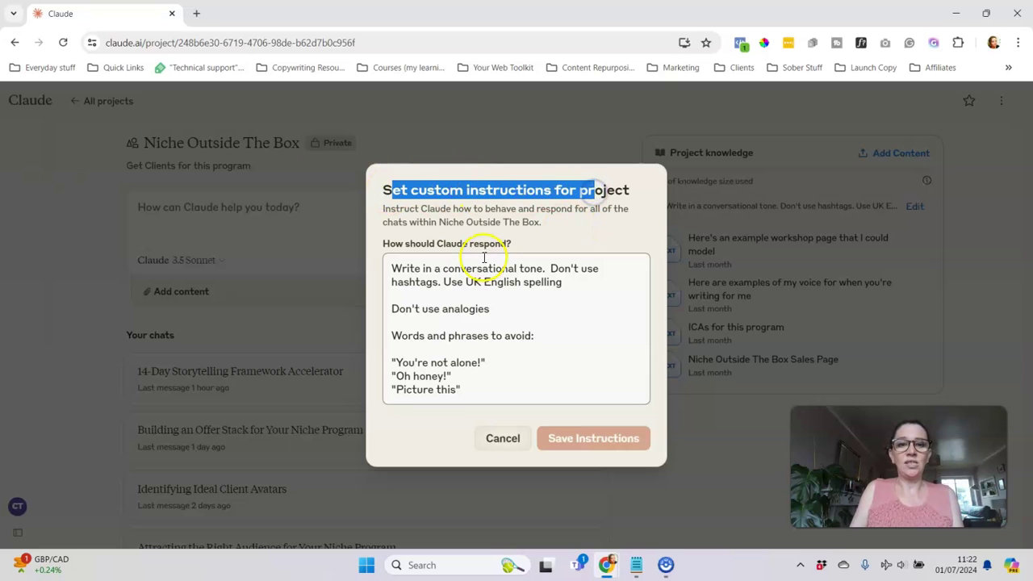
pyautogui.moveTo(397, 265); pyautogui.dragTo(573, 290)
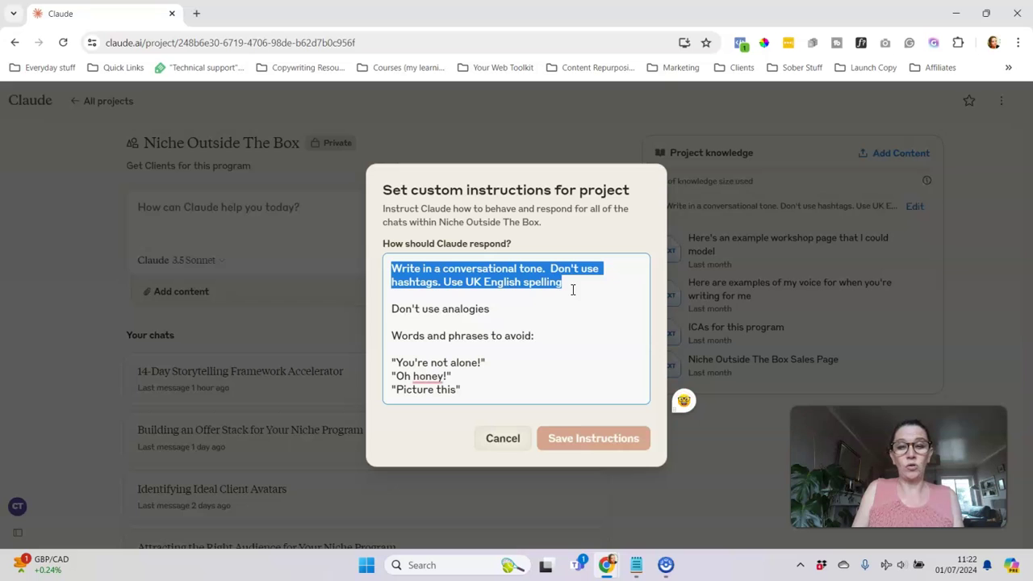
pyautogui.click(560, 283)
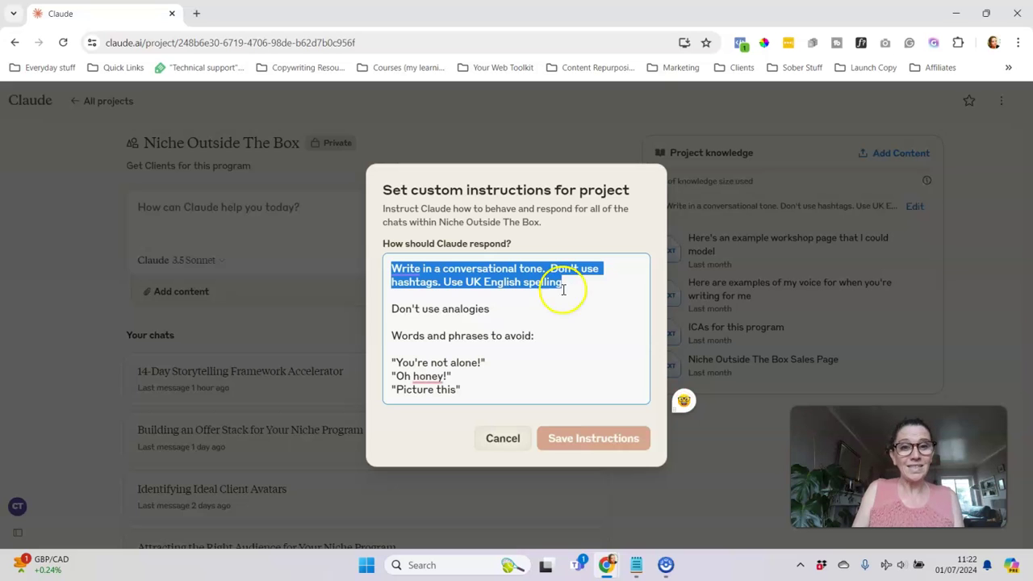
pyautogui.click(392, 269)
pyautogui.moveTo(391, 269); pyautogui.dragTo(587, 275)
pyautogui.moveTo(443, 283); pyautogui.dragTo(554, 282)
pyautogui.moveTo(392, 309); pyautogui.dragTo(487, 308)
pyautogui.moveTo(392, 362); pyautogui.dragTo(472, 390)
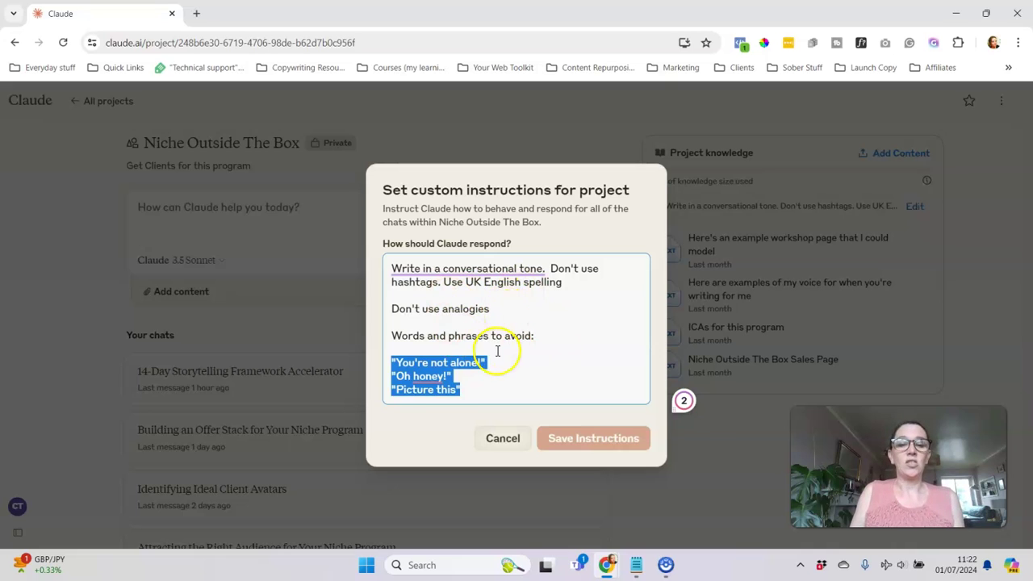
pyautogui.moveTo(496, 355); pyautogui.dragTo(367, 362)
pyautogui.click(554, 369)
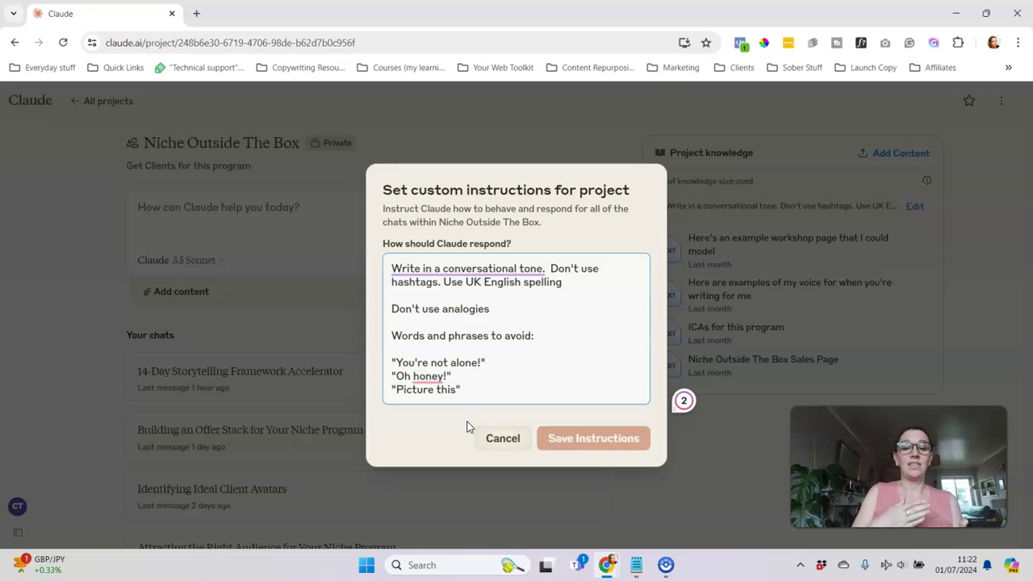
pyautogui.click(501, 438)
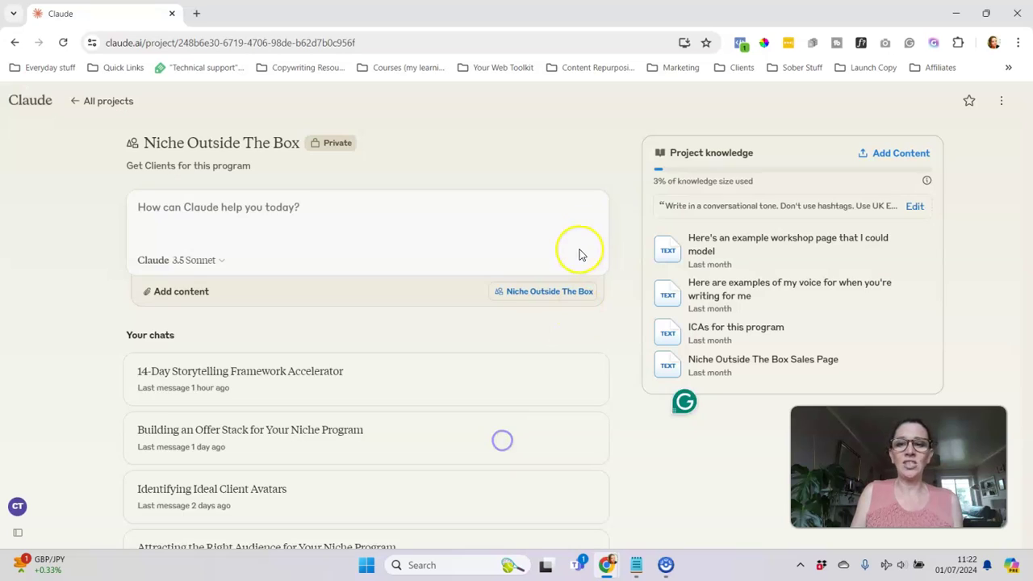
pyautogui.click(917, 207)
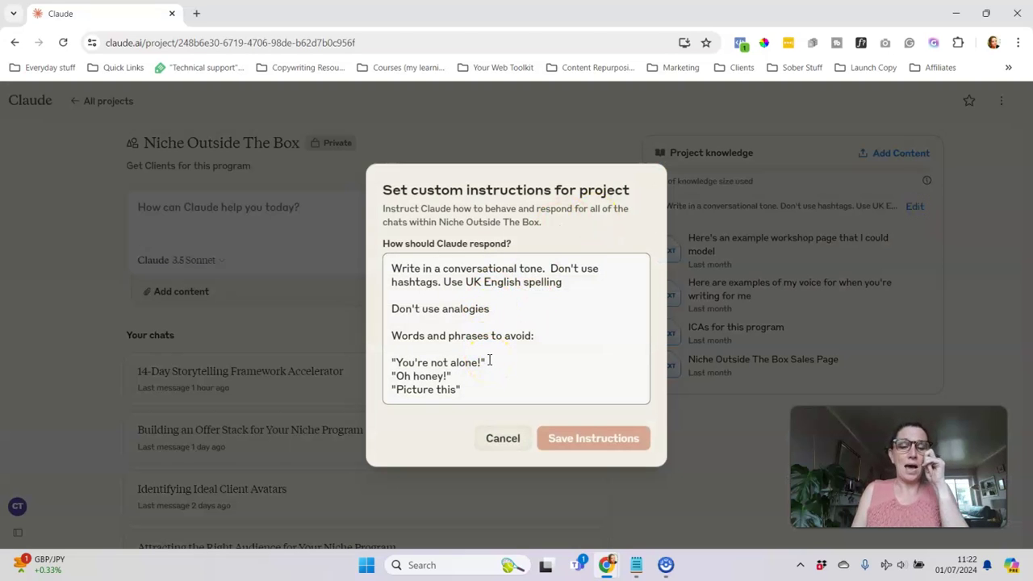
pyautogui.click(392, 265)
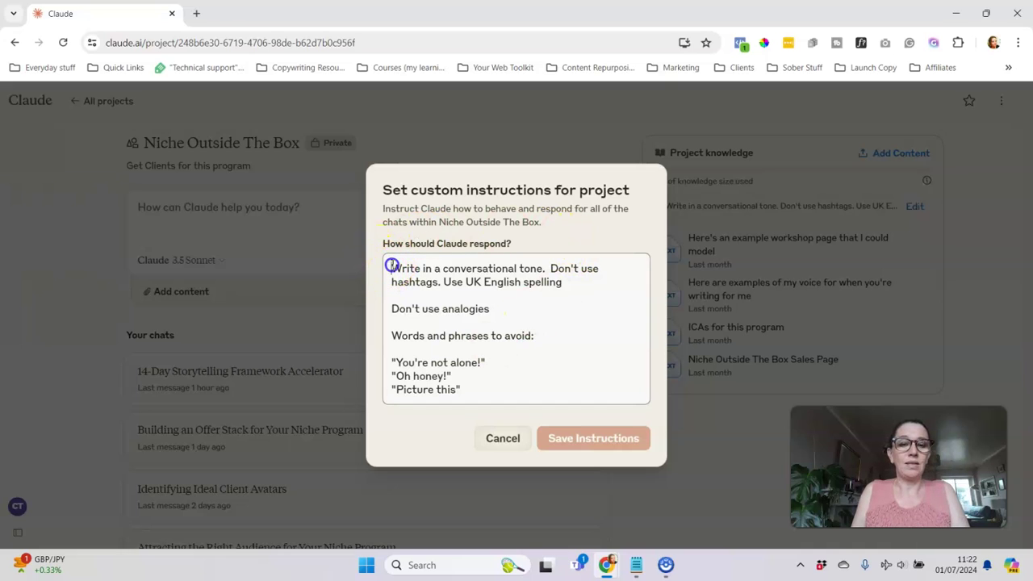
pyautogui.moveTo(393, 265); pyautogui.dragTo(469, 389)
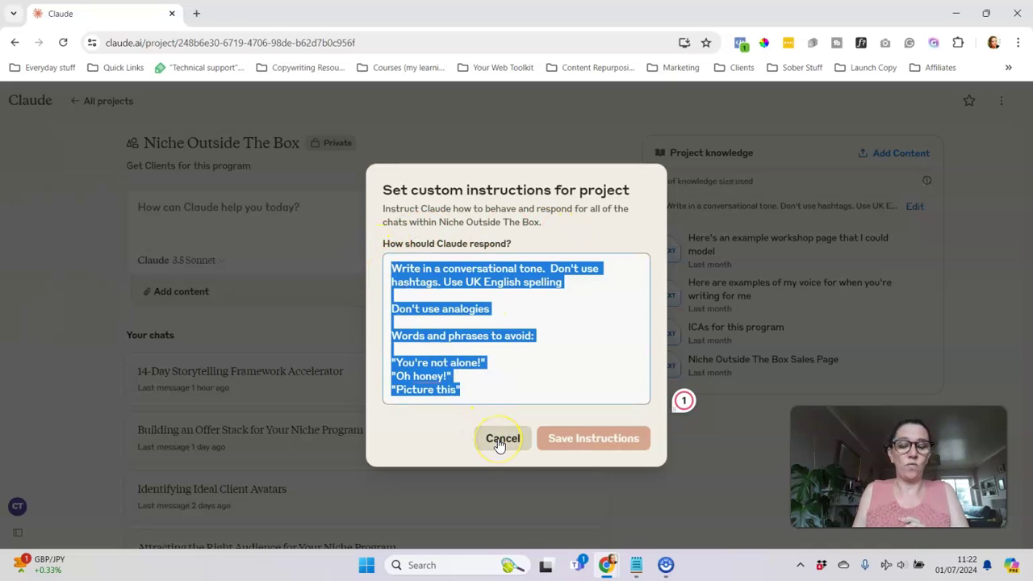
pyautogui.click(489, 293)
pyautogui.click(399, 266)
pyautogui.click(636, 298)
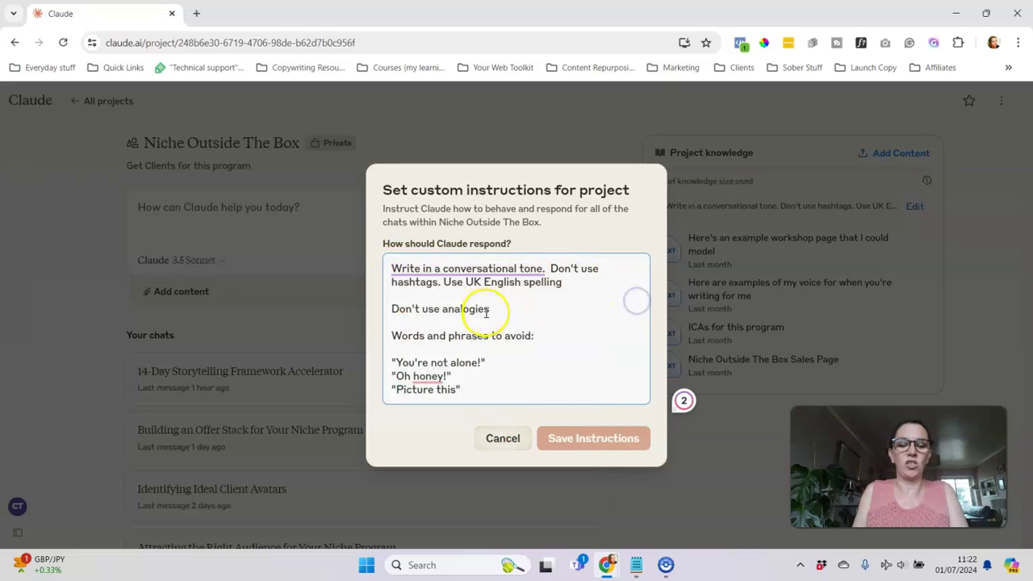
pyautogui.moveTo(473, 381); pyautogui.dragTo(393, 260)
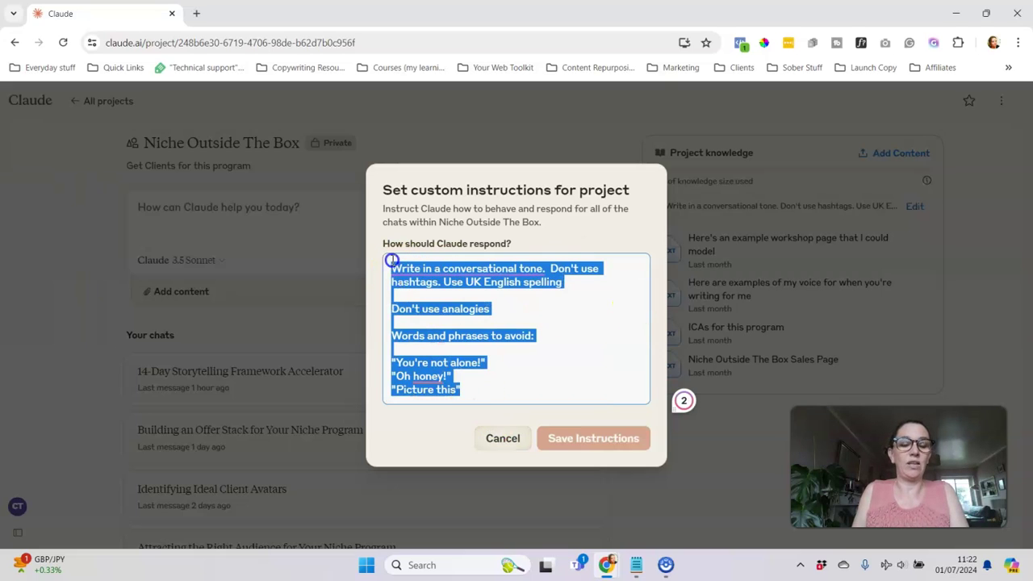
pyautogui.click(578, 350)
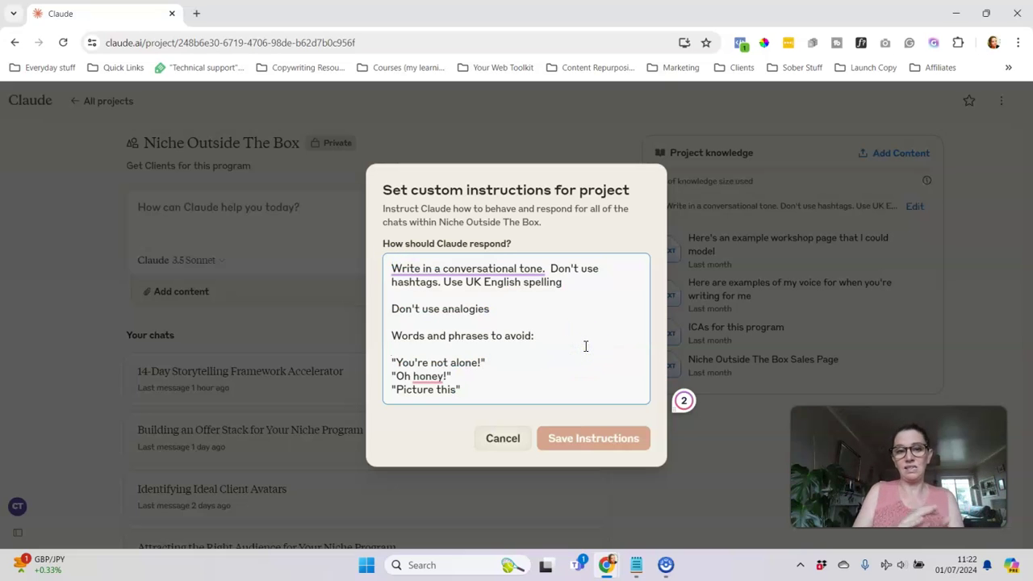
pyautogui.click(501, 438)
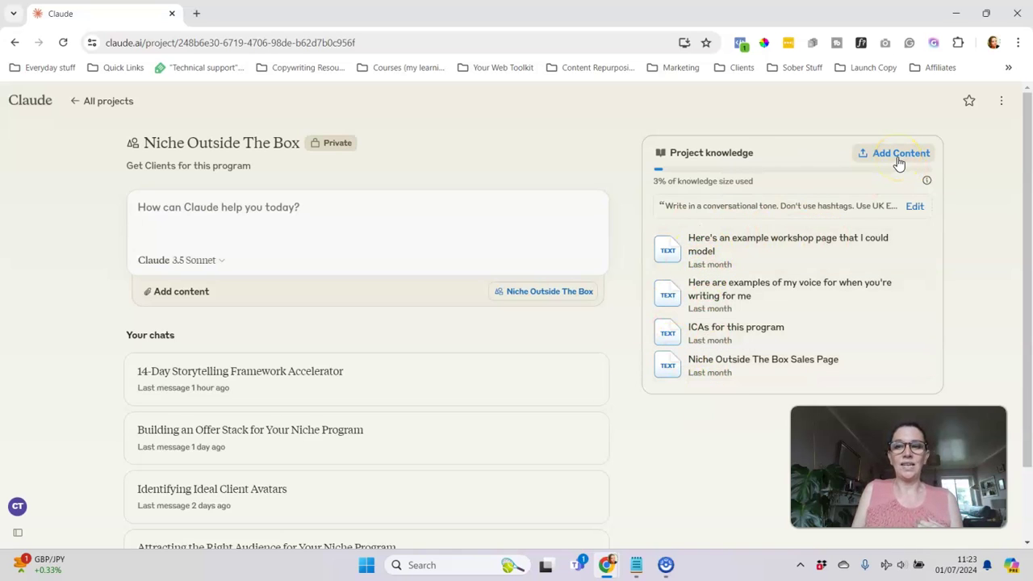
pyautogui.click(715, 155)
pyautogui.moveTo(676, 152); pyautogui.dragTo(813, 158)
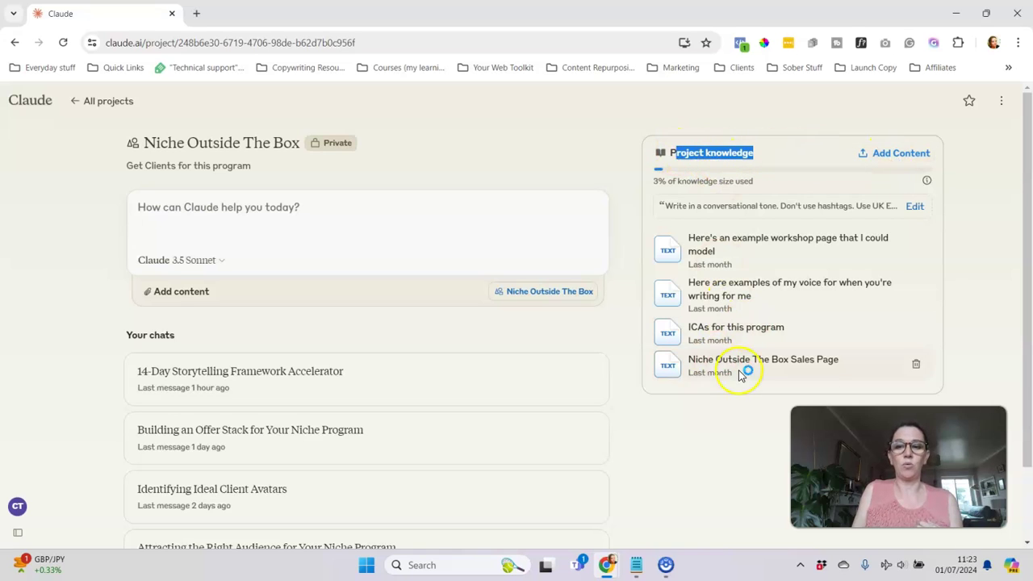
pyautogui.click(672, 367)
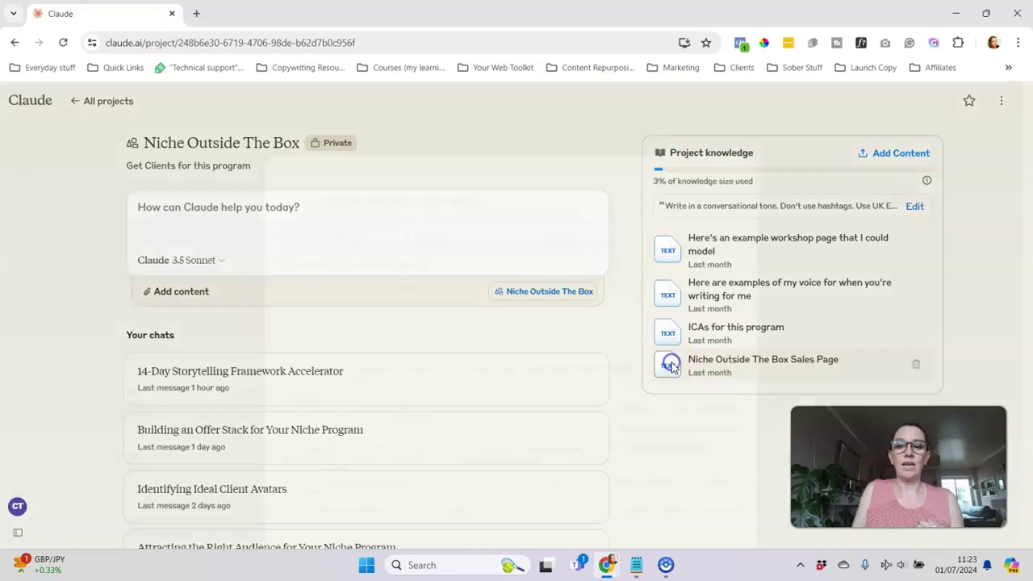
pyautogui.scroll(-10, 523, 353)
pyautogui.scroll(15, 523, 353)
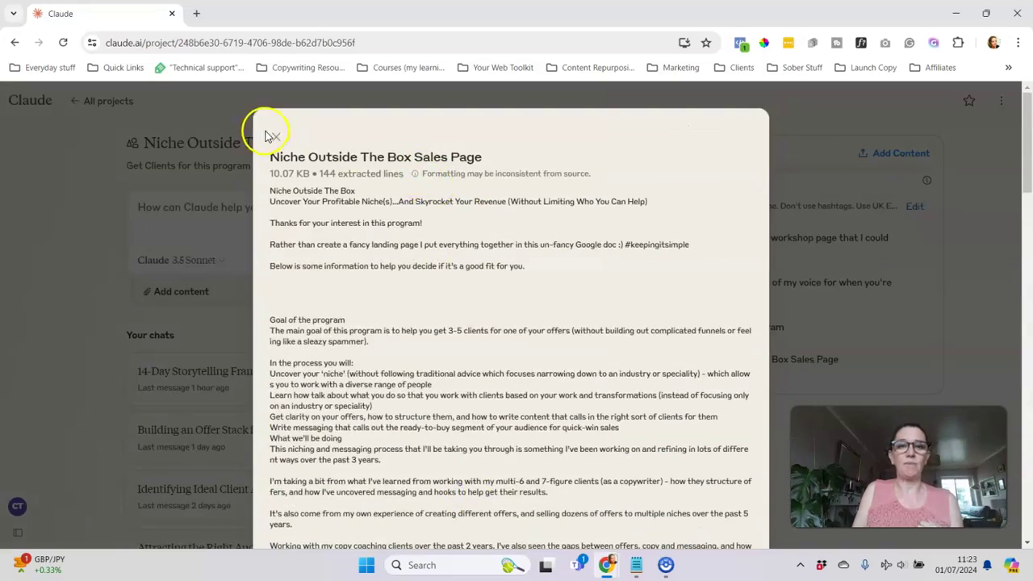
pyautogui.click(275, 137)
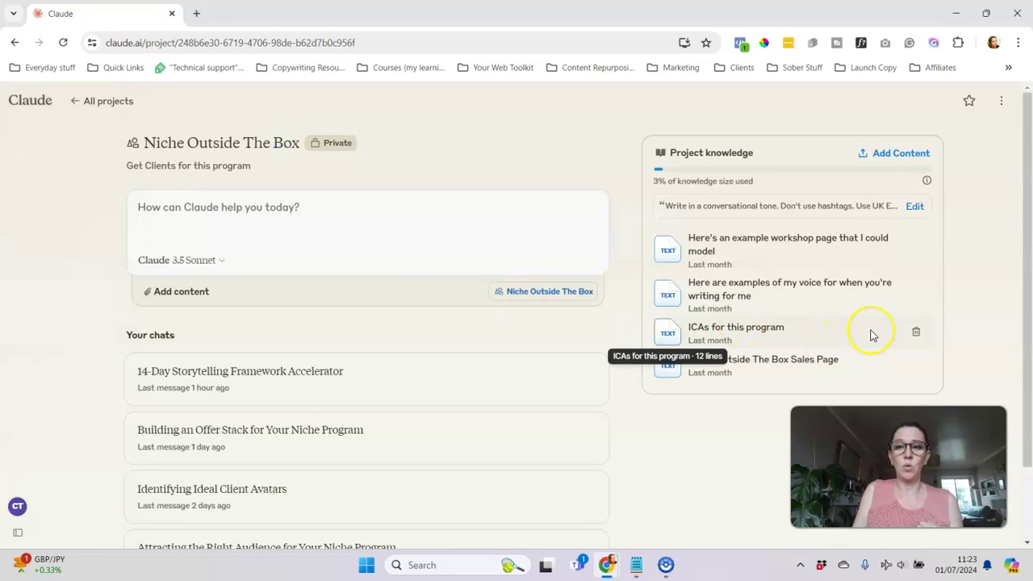
pyautogui.click(669, 336)
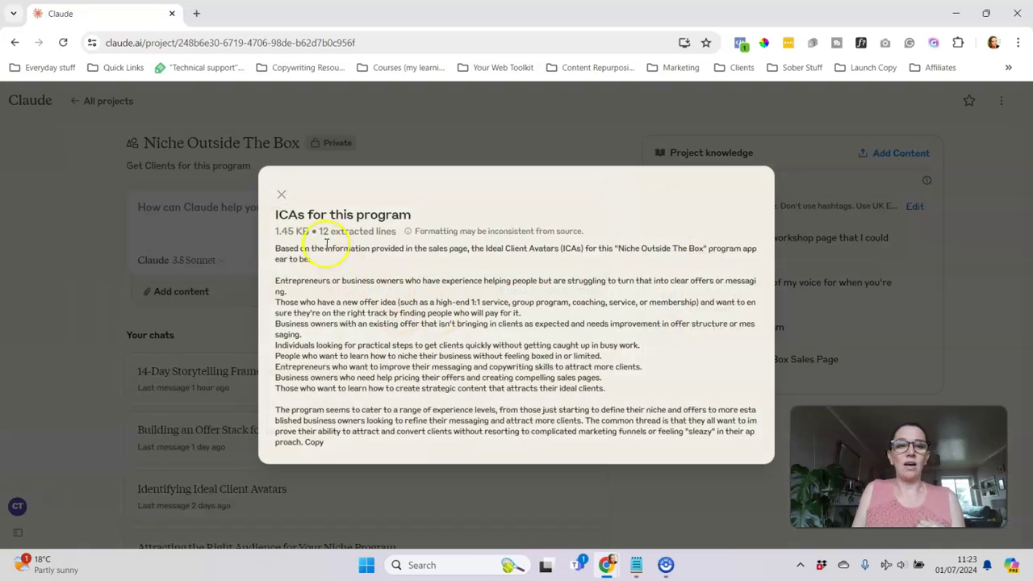
pyautogui.moveTo(320, 270); pyautogui.dragTo(472, 428)
pyautogui.click(472, 428)
pyautogui.click(280, 193)
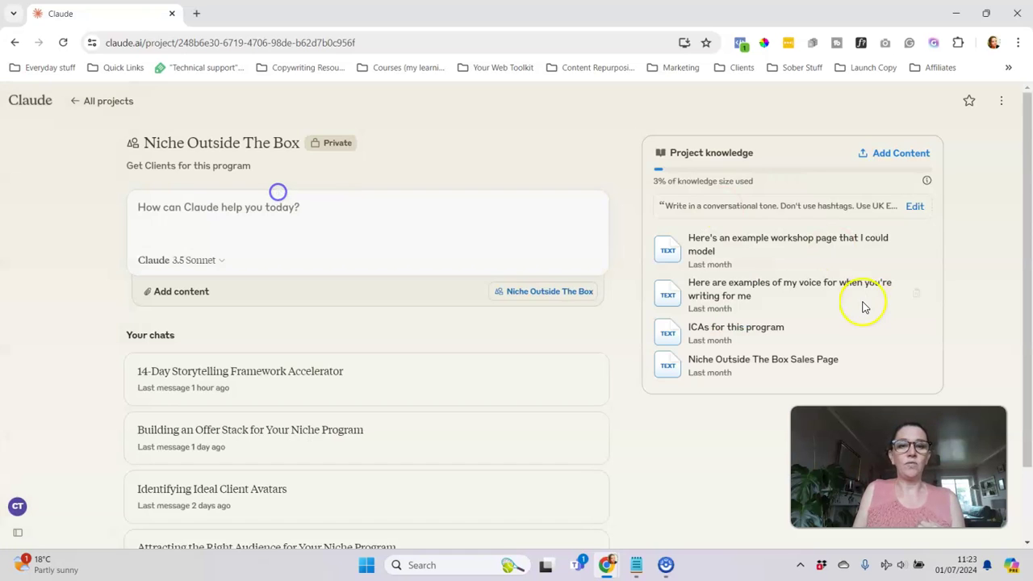
pyautogui.click(665, 291)
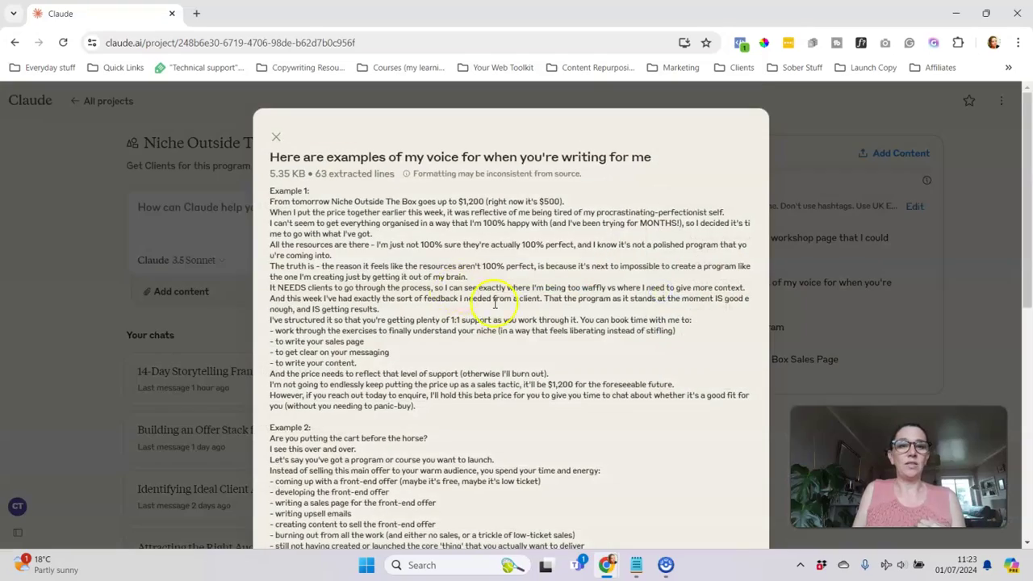
pyautogui.scroll(-10, 497, 311)
pyautogui.scroll(12, 489, 298)
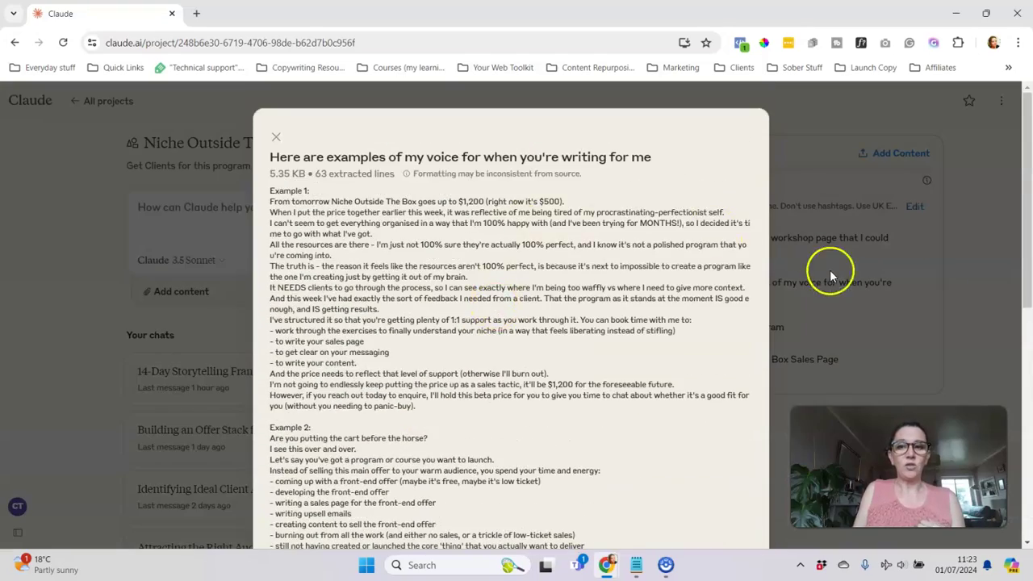
pyautogui.click(981, 277)
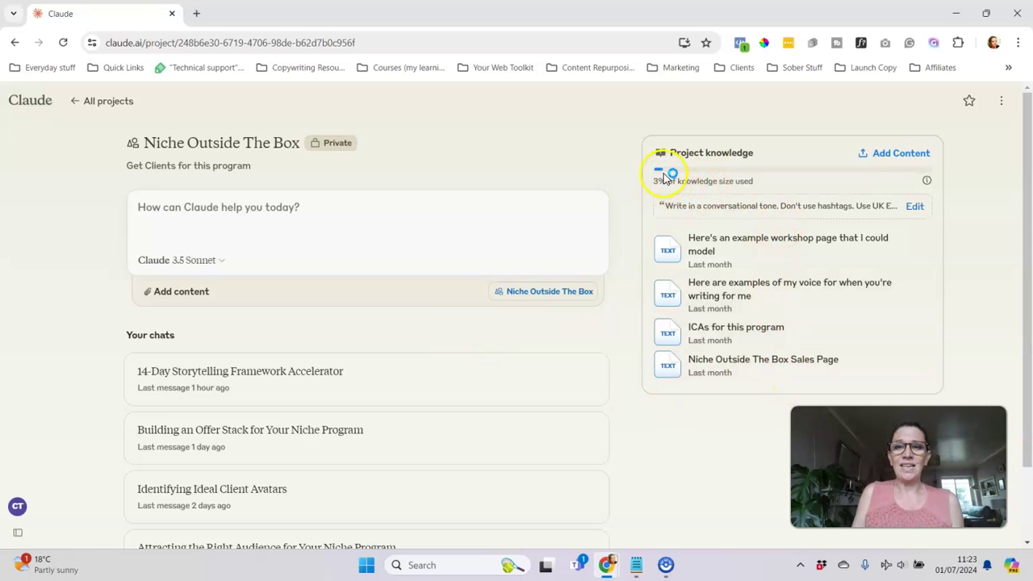
pyautogui.click(893, 155)
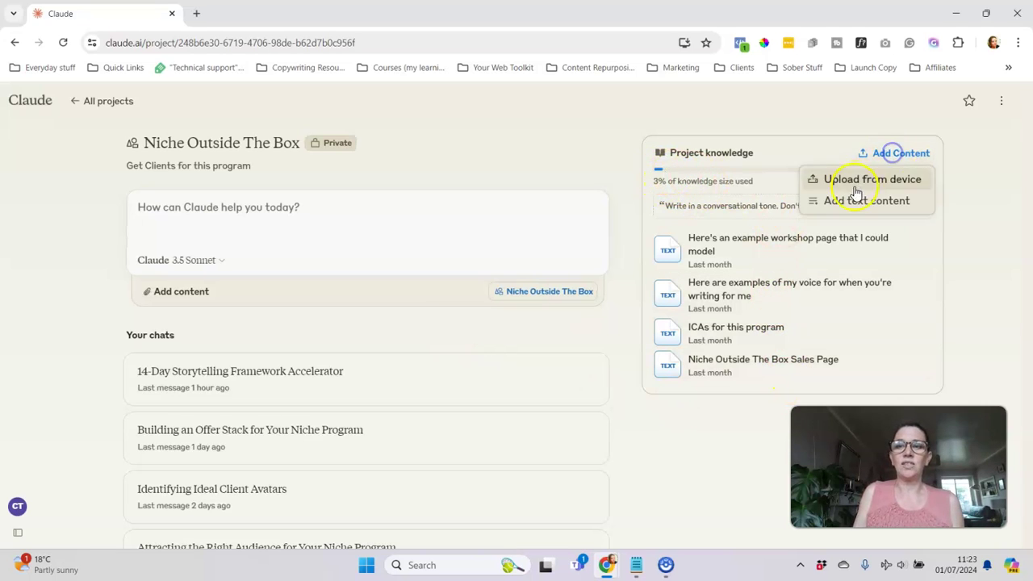
pyautogui.click(854, 202)
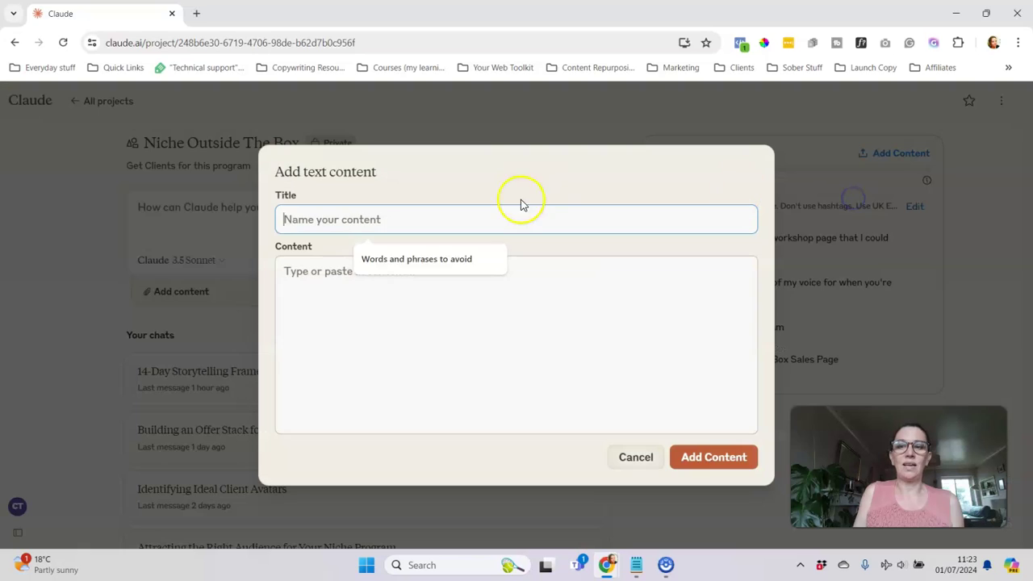
pyautogui.click(629, 459)
pyautogui.click(904, 153)
pyautogui.click(860, 178)
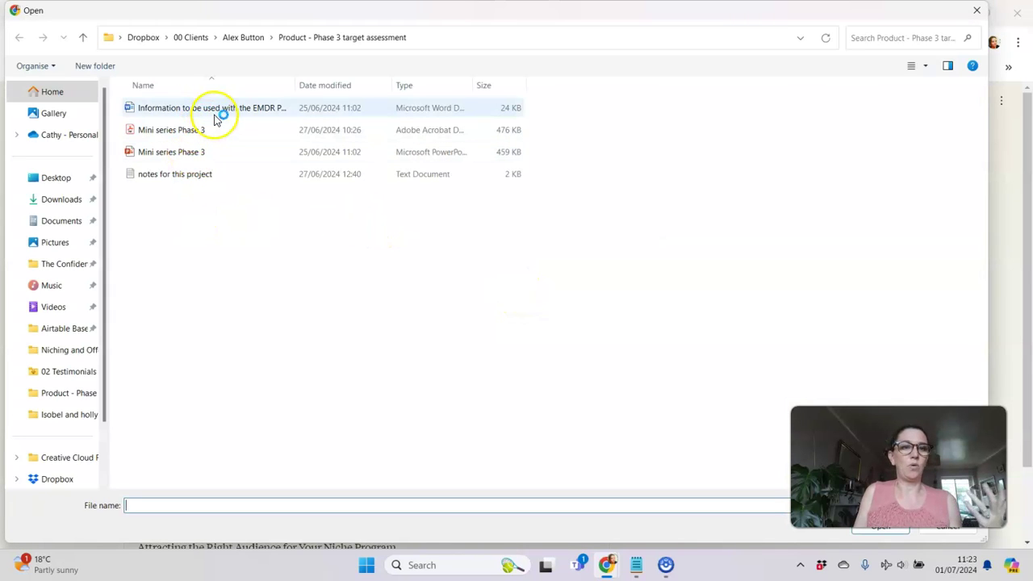
pyautogui.click(977, 9)
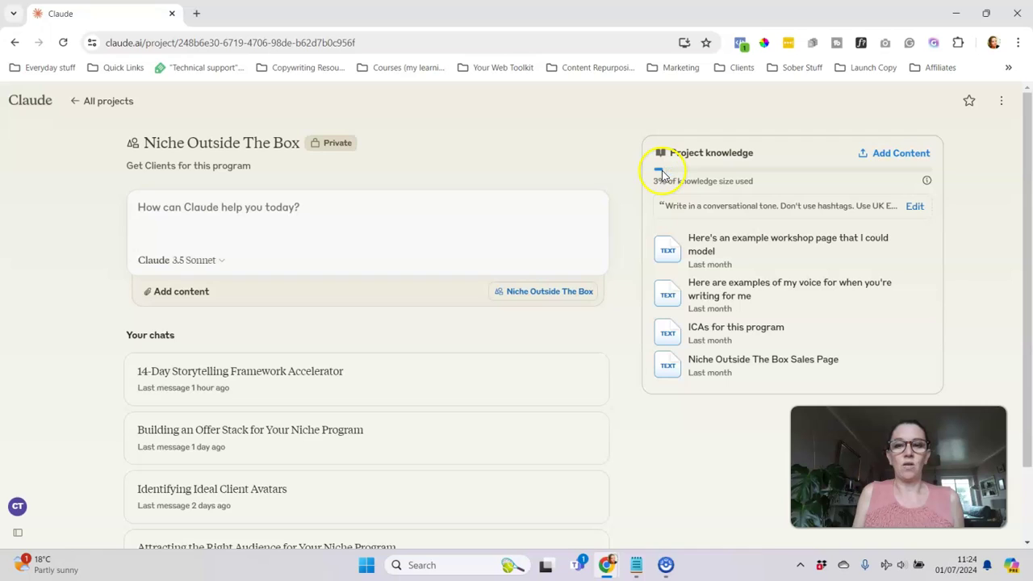
pyautogui.moveTo(928, 181)
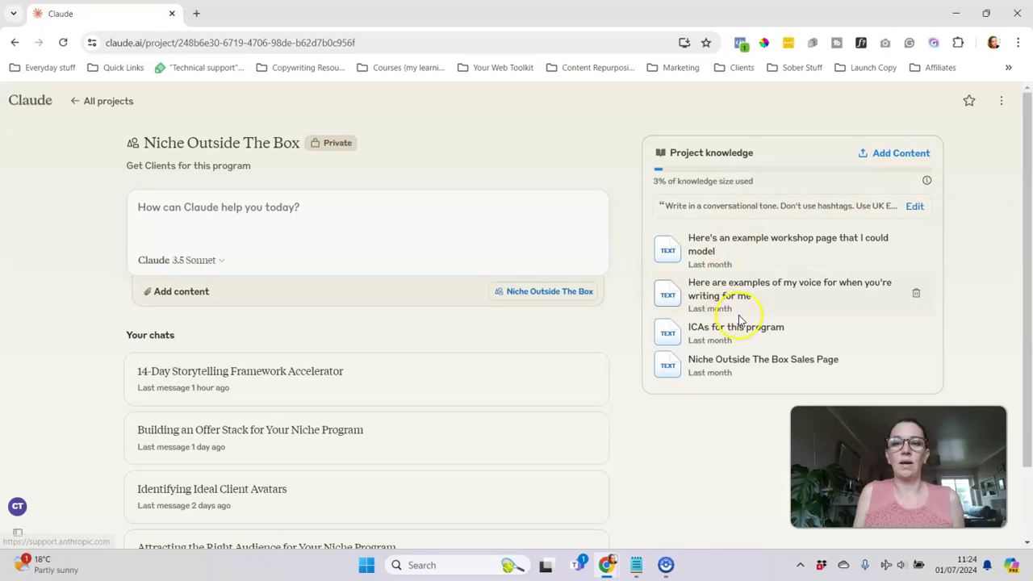
pyautogui.click(819, 332)
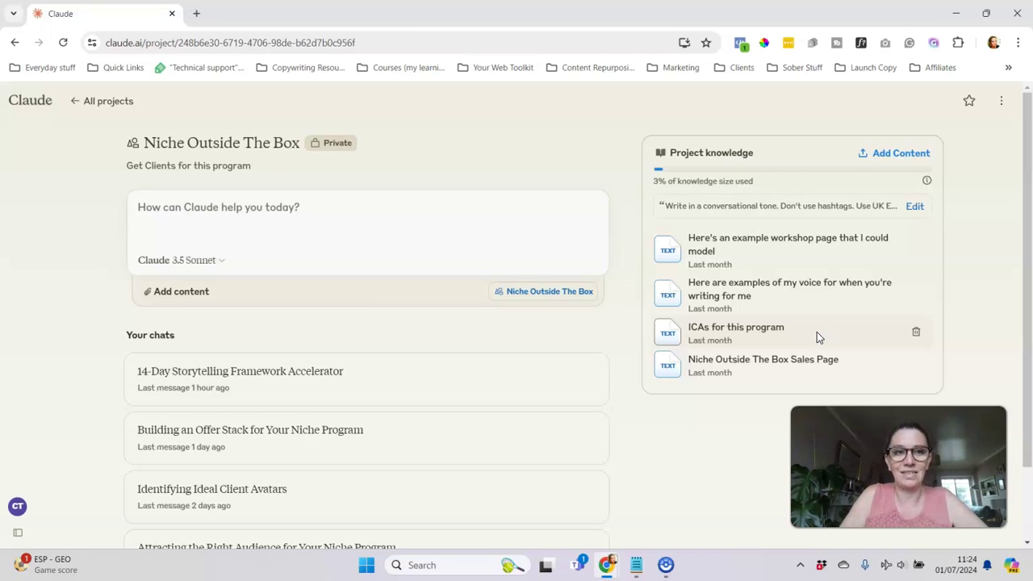
pyautogui.click(817, 331)
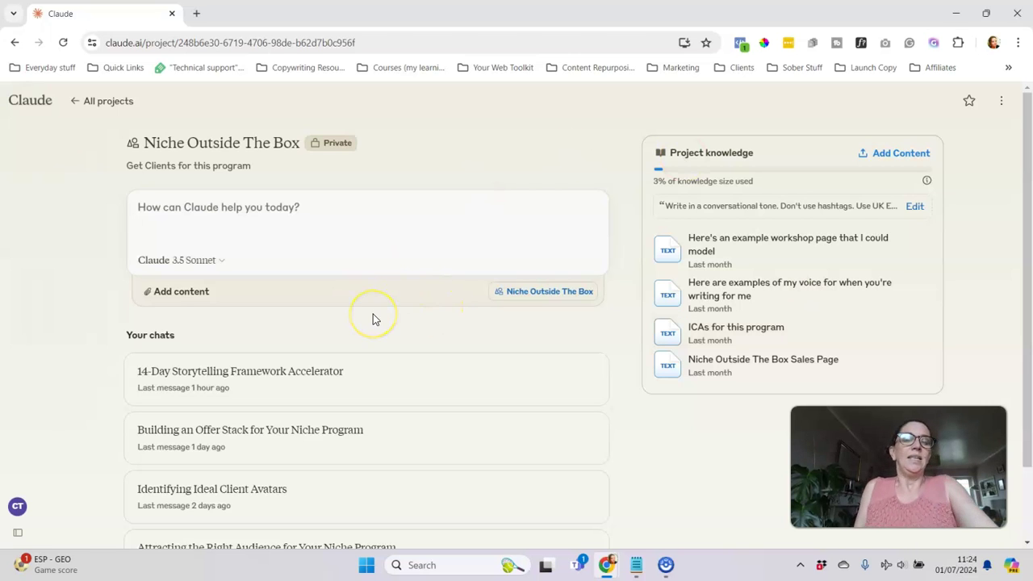
pyautogui.scroll(-2, 161, 359)
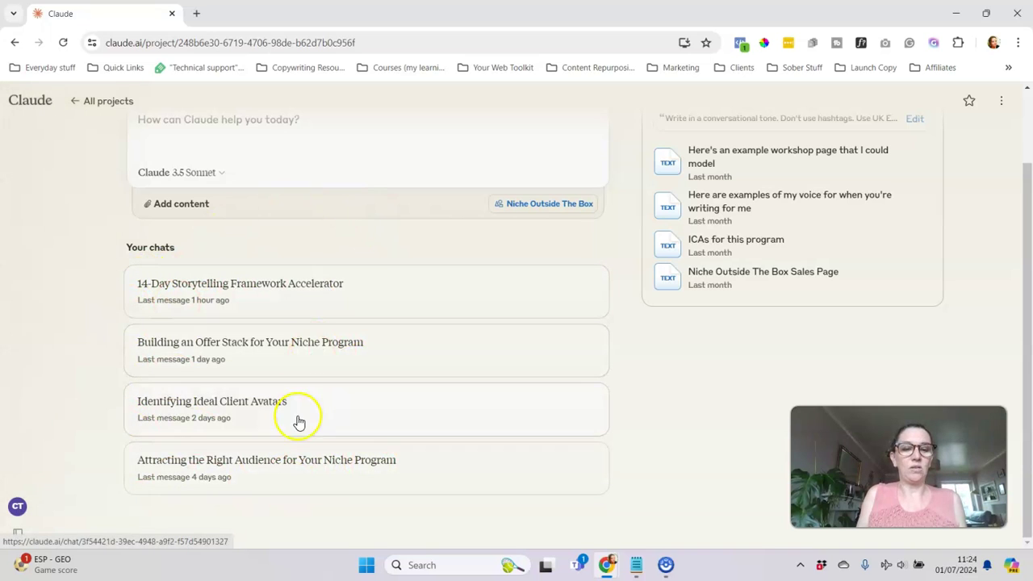
# Step: Open the 'Attracting the Right Audience for Your Niche Program' chat and highlight its opening request line
pyautogui.click(283, 465)
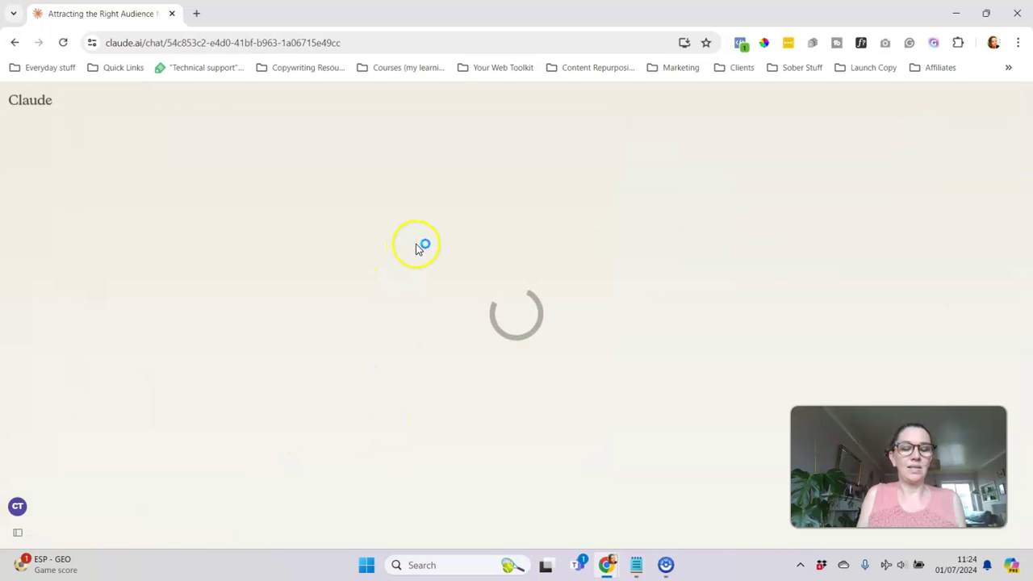
pyautogui.click(1030, 256)
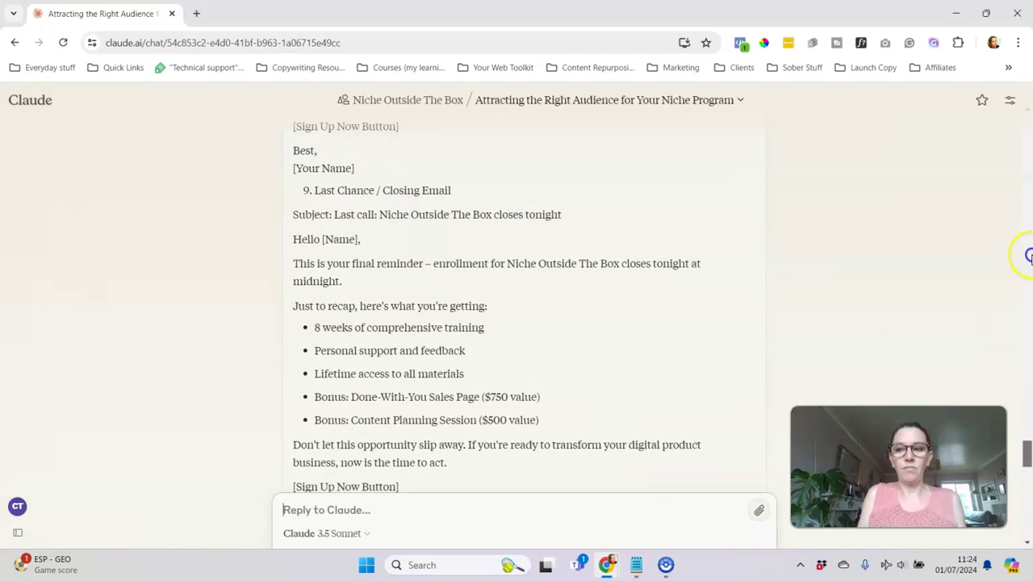
pyautogui.moveTo(1029, 256); pyautogui.dragTo(1026, 24)
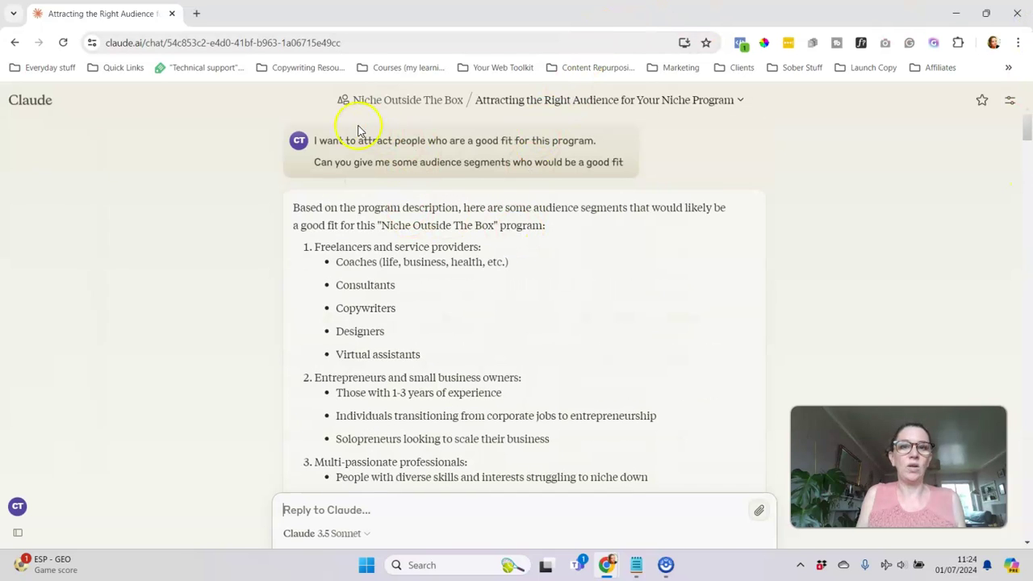
pyautogui.moveTo(354, 129); pyautogui.dragTo(542, 140)
pyautogui.click(556, 146)
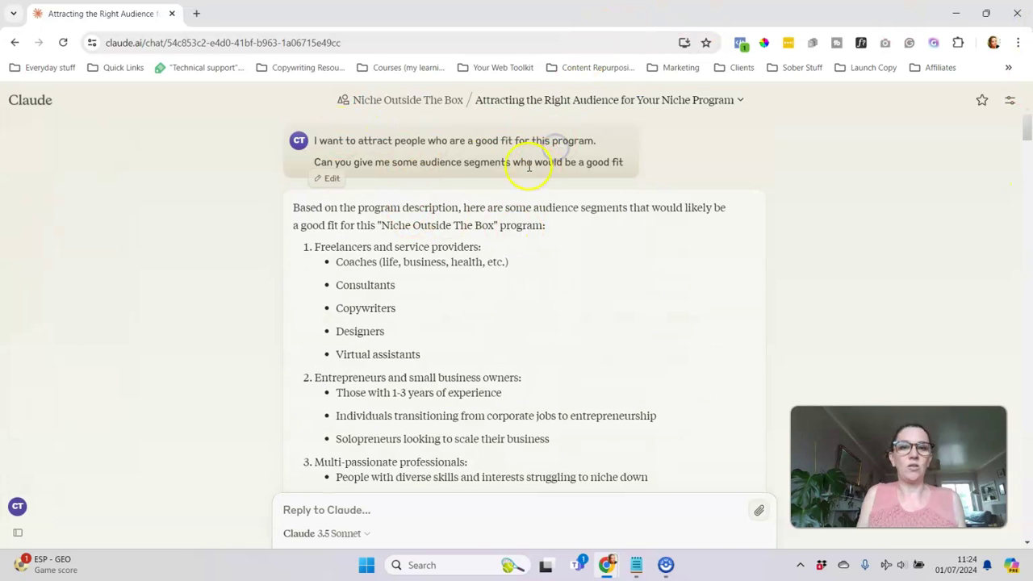
pyautogui.moveTo(315, 141); pyautogui.dragTo(627, 147)
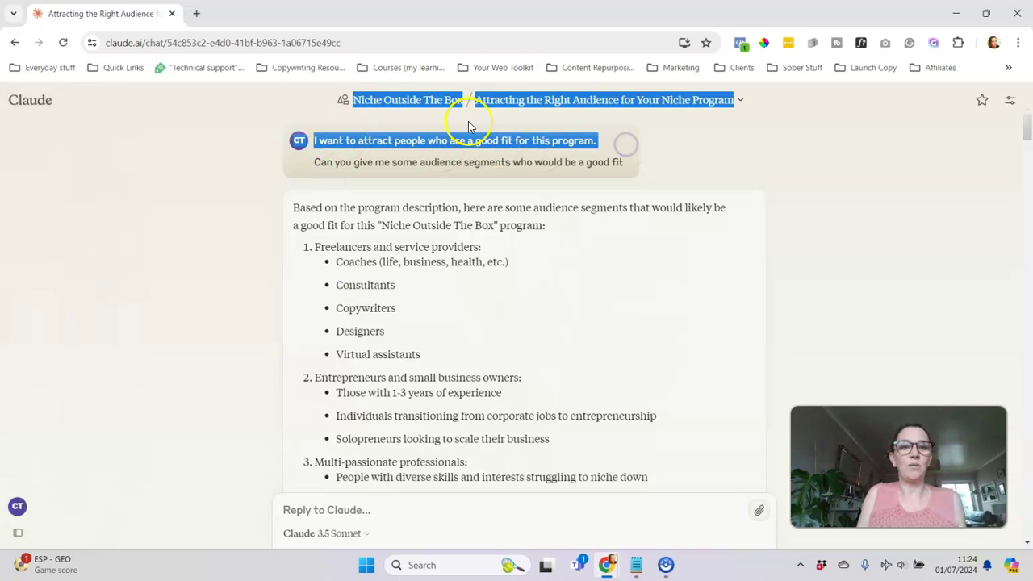
# Step: Return to the project and open its '14-Day Storytelling Framework Accelerator' chat
pyautogui.click(445, 102)
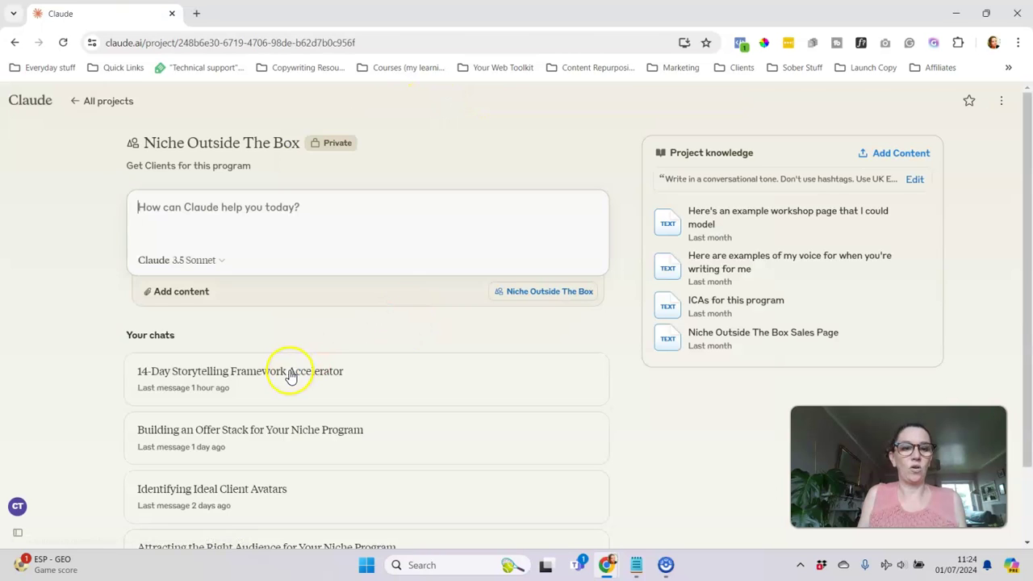
pyautogui.scroll(-2, 288, 371)
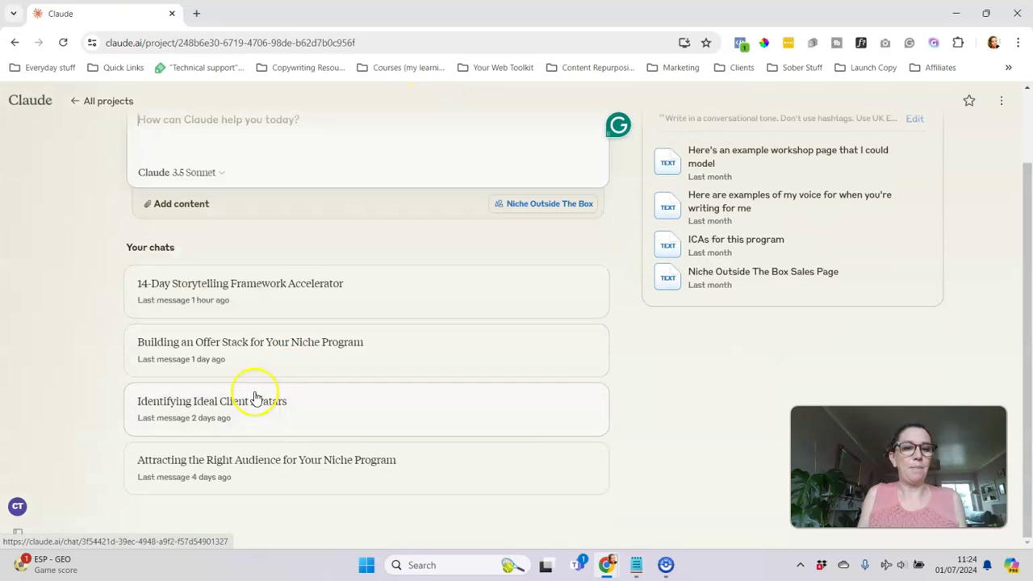
pyautogui.click(275, 282)
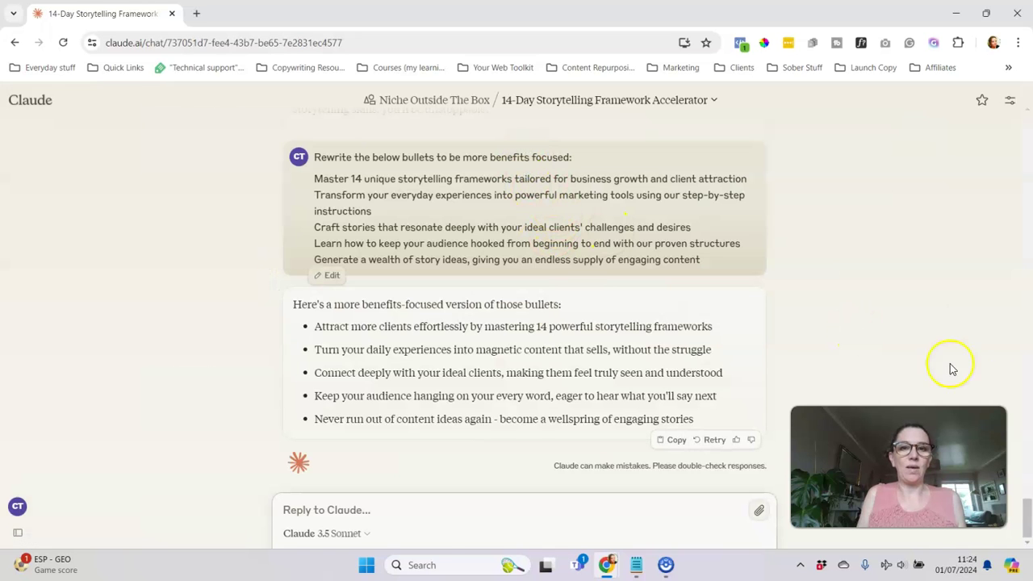
# Step: Read down the conversation to the benefits-focused rewrite of the five course bullets
pyautogui.scroll(10, 318, 496)
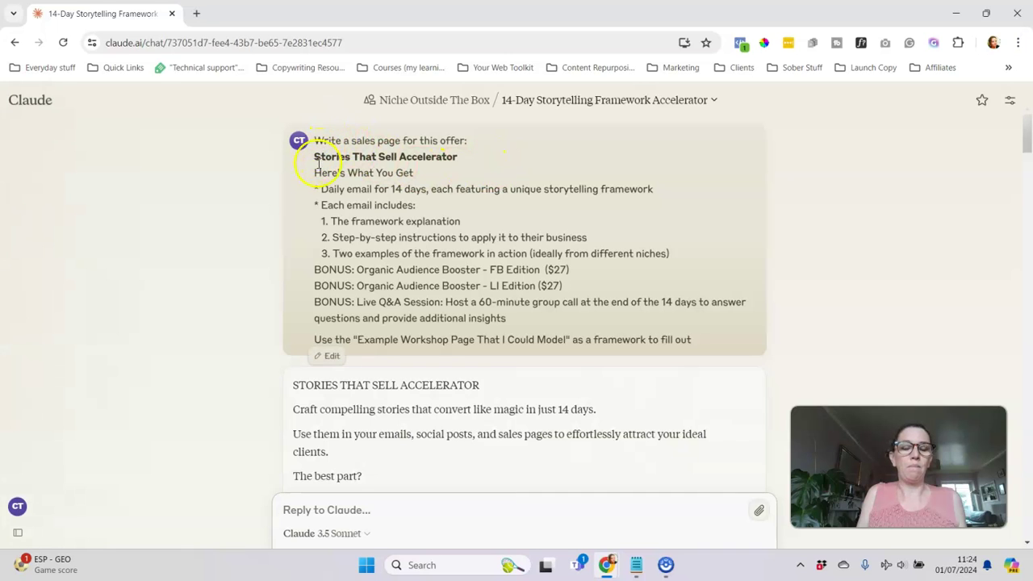
pyautogui.scroll(-8, 330, 168)
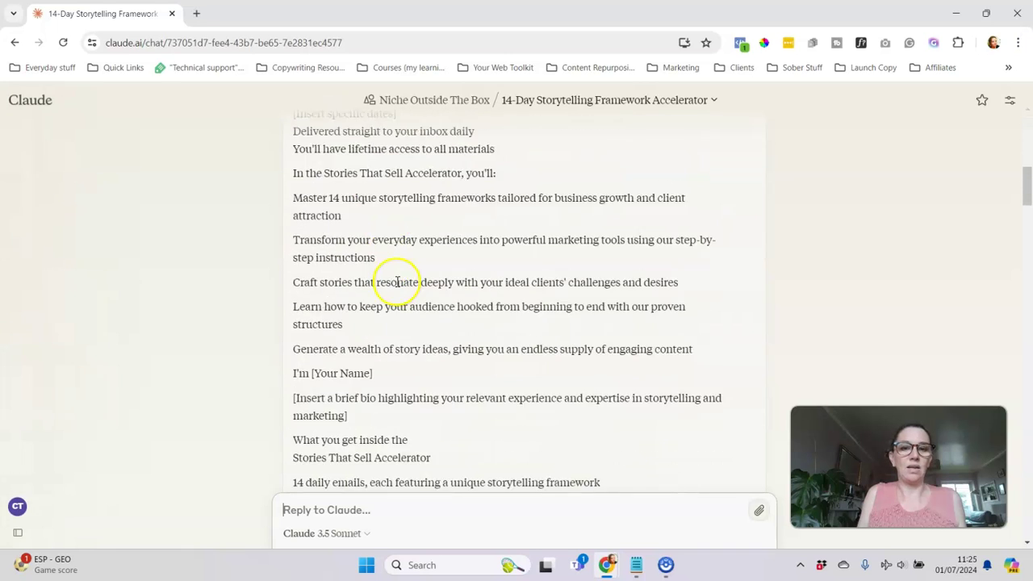
pyautogui.scroll(-15, 397, 281)
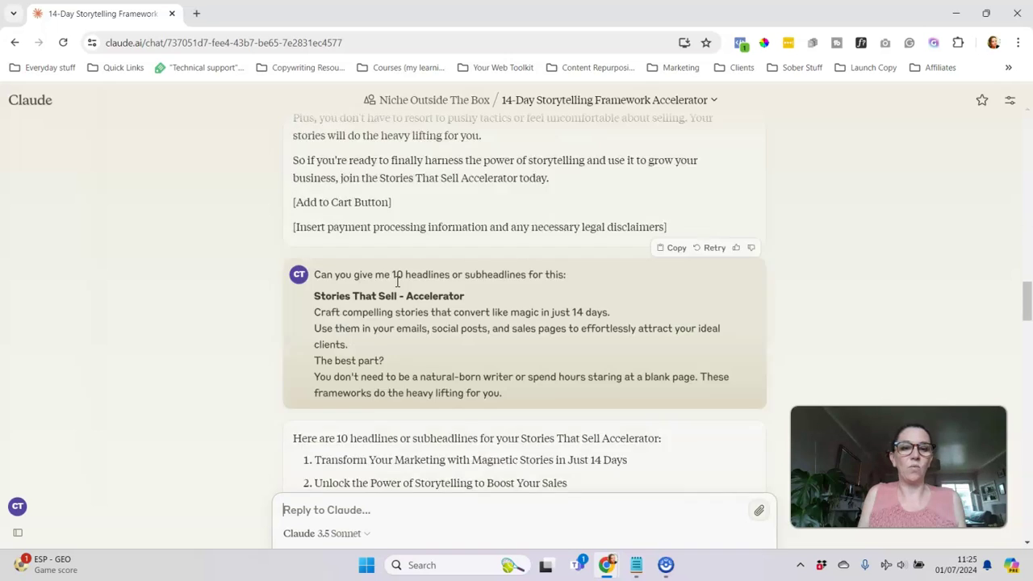
pyautogui.scroll(-4, 395, 290)
pyautogui.scroll(3, 355, 295)
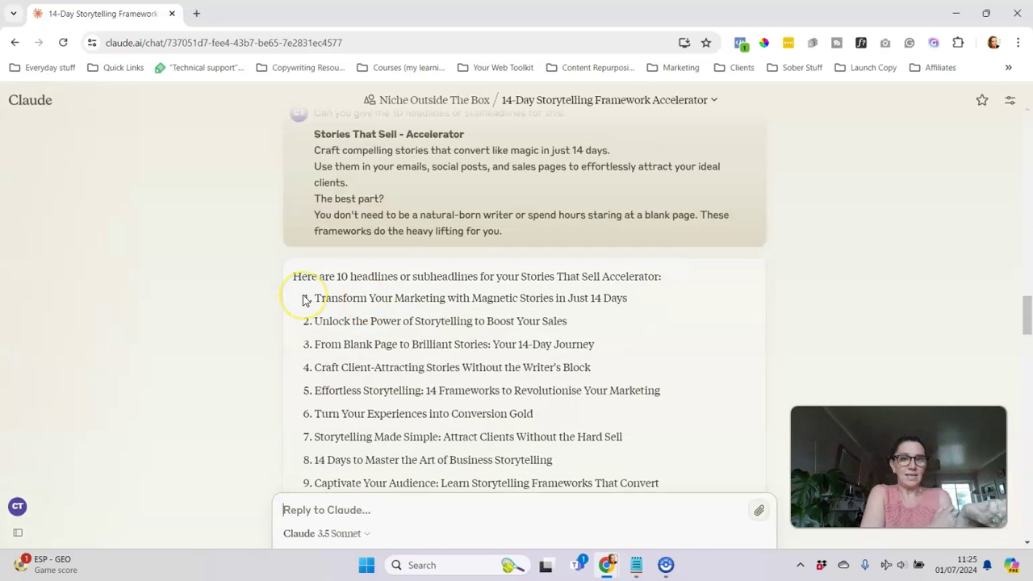
pyautogui.scroll(-3, 440, 281)
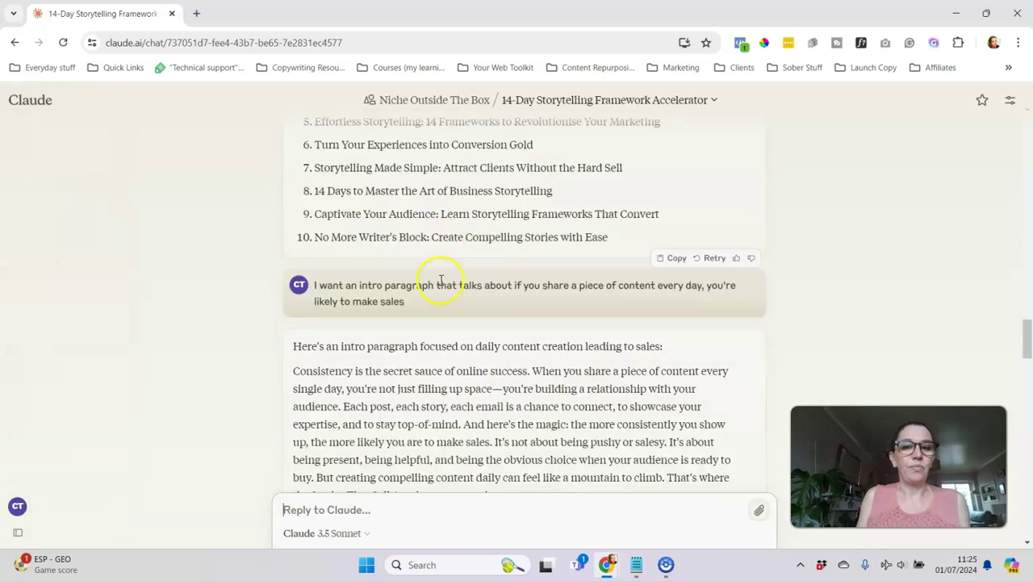
pyautogui.scroll(-2, 440, 282)
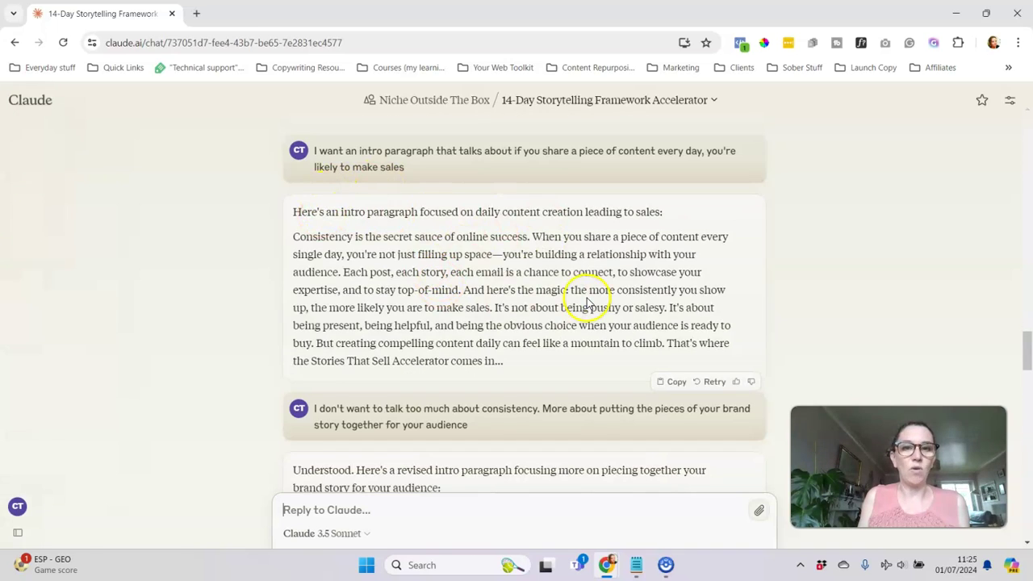
pyautogui.scroll(-5, 588, 303)
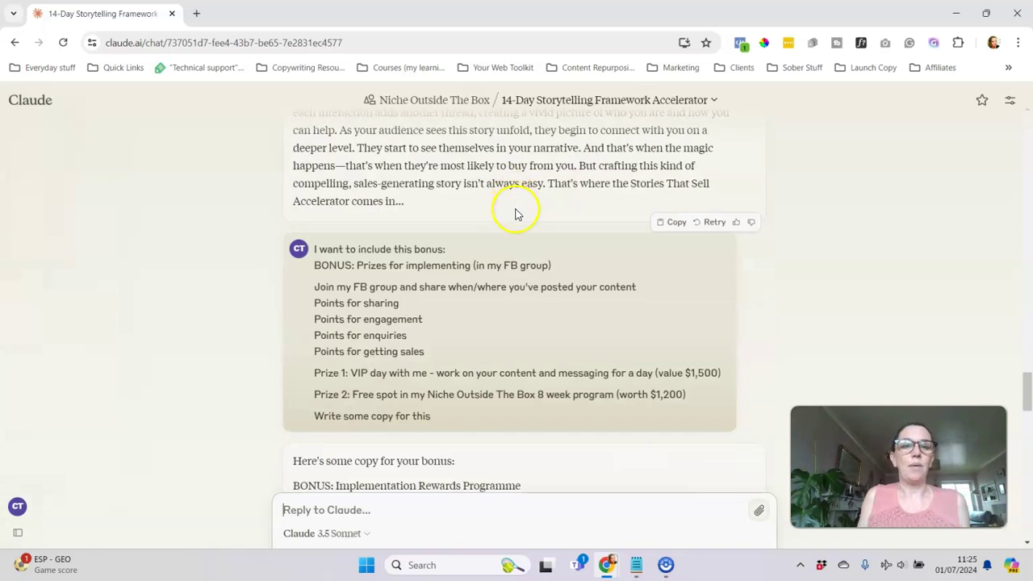
pyautogui.scroll(-3, 517, 214)
pyautogui.scroll(-11, 517, 210)
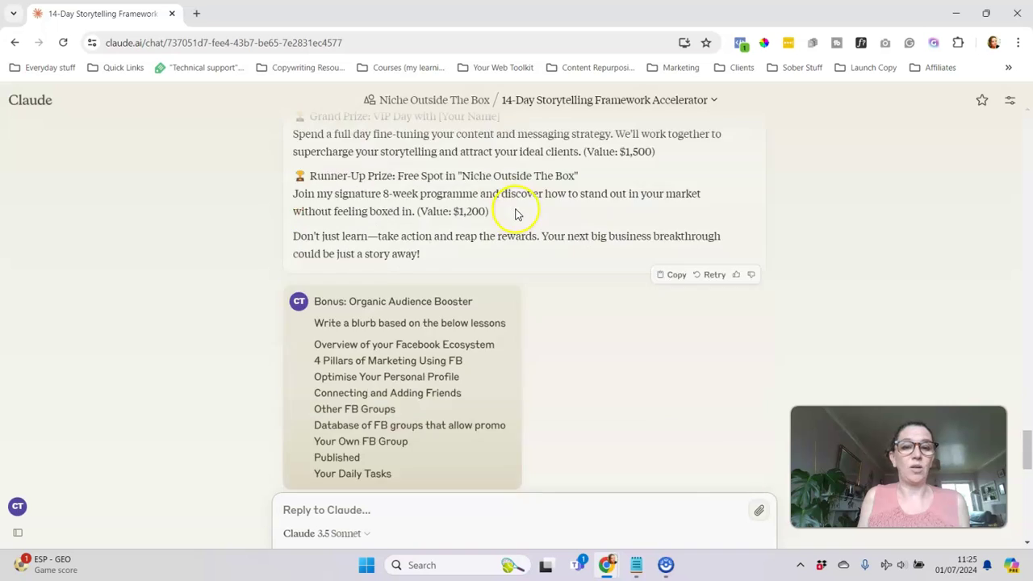
pyautogui.scroll(-3, 514, 236)
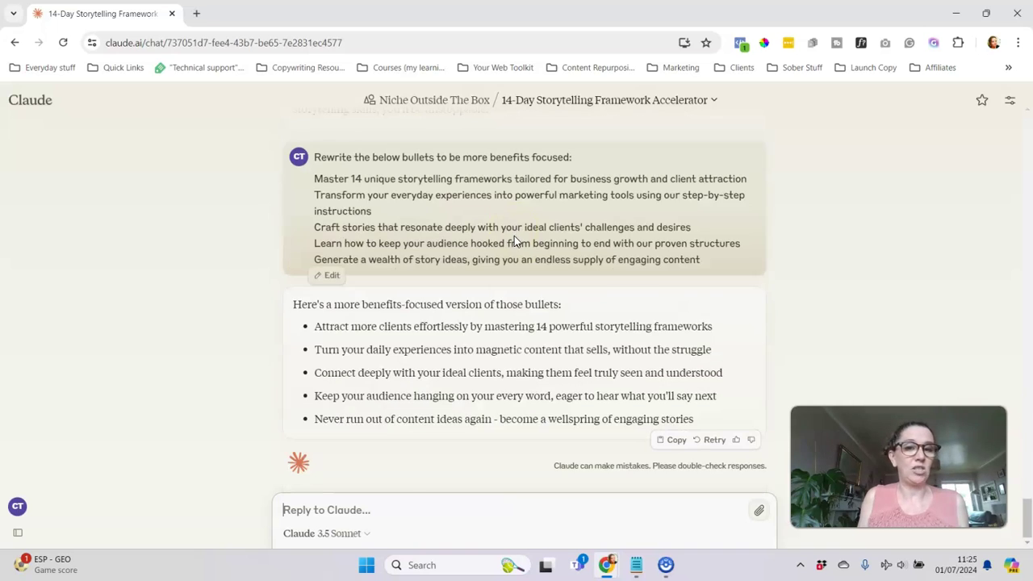
# Step: Go back to the Niche Outside The Box project page, highlight its title, and reveal the sidebar
pyautogui.click(432, 100)
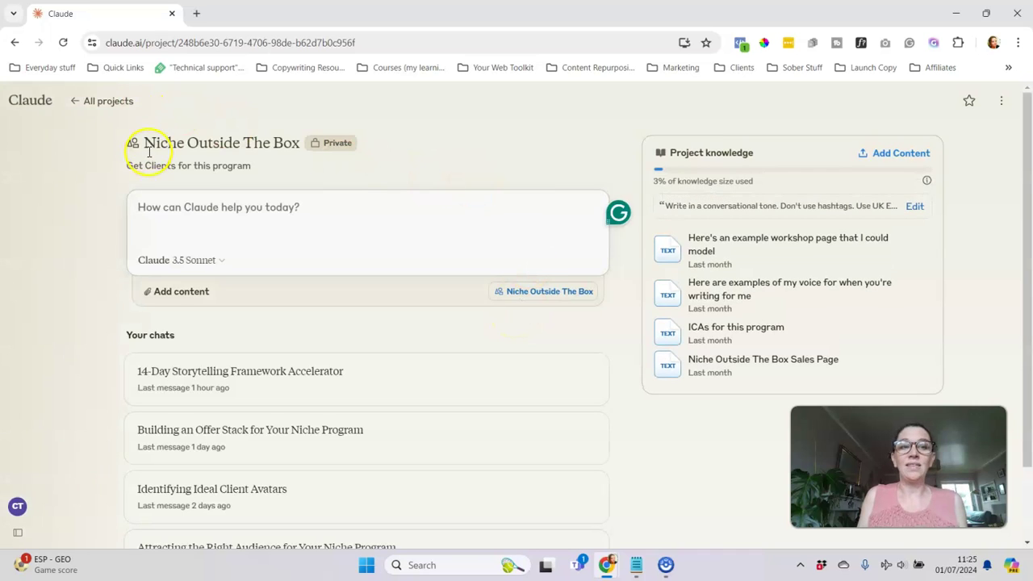
pyautogui.moveTo(145, 144); pyautogui.dragTo(300, 143)
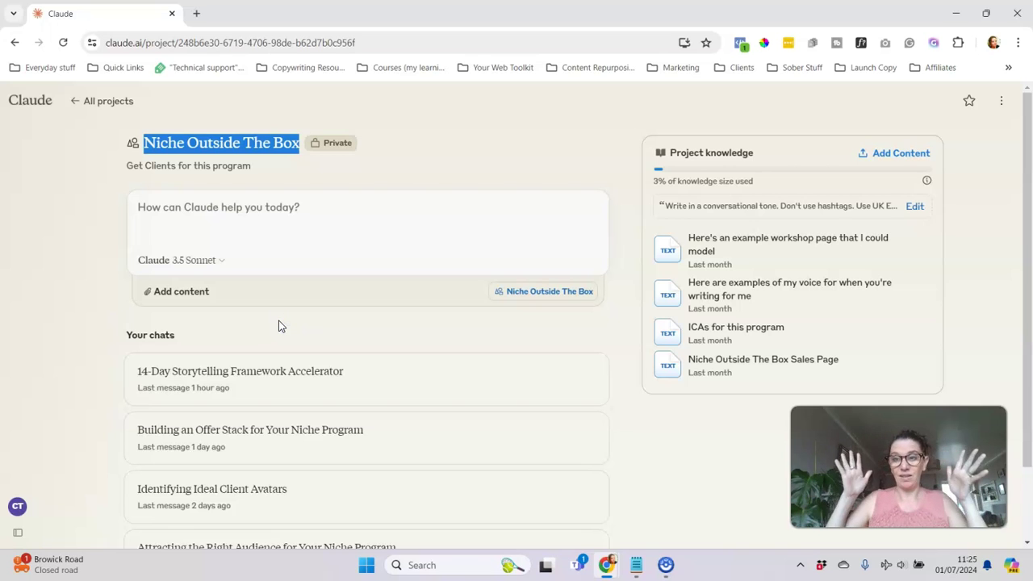
pyautogui.moveTo(50, 411)
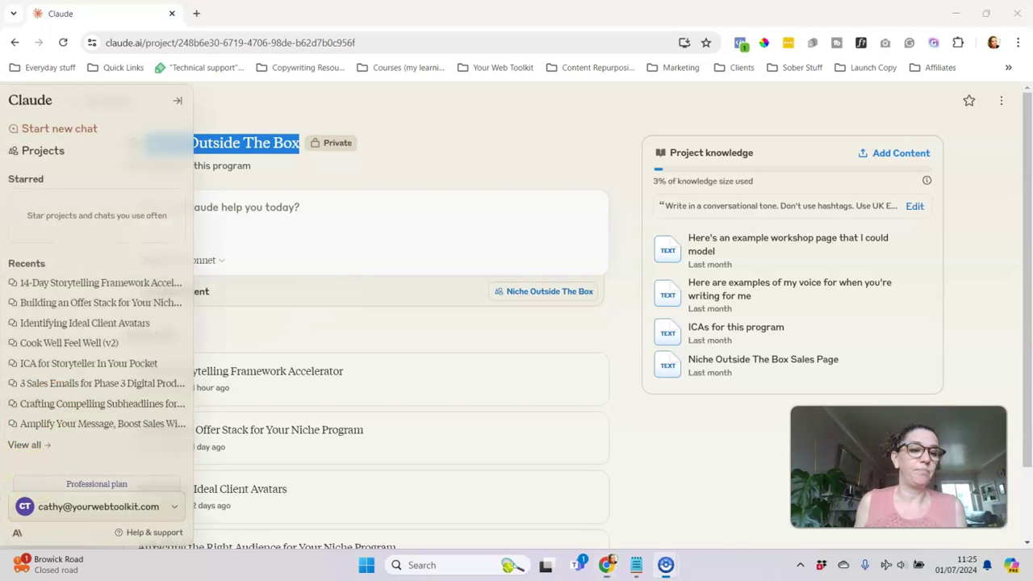